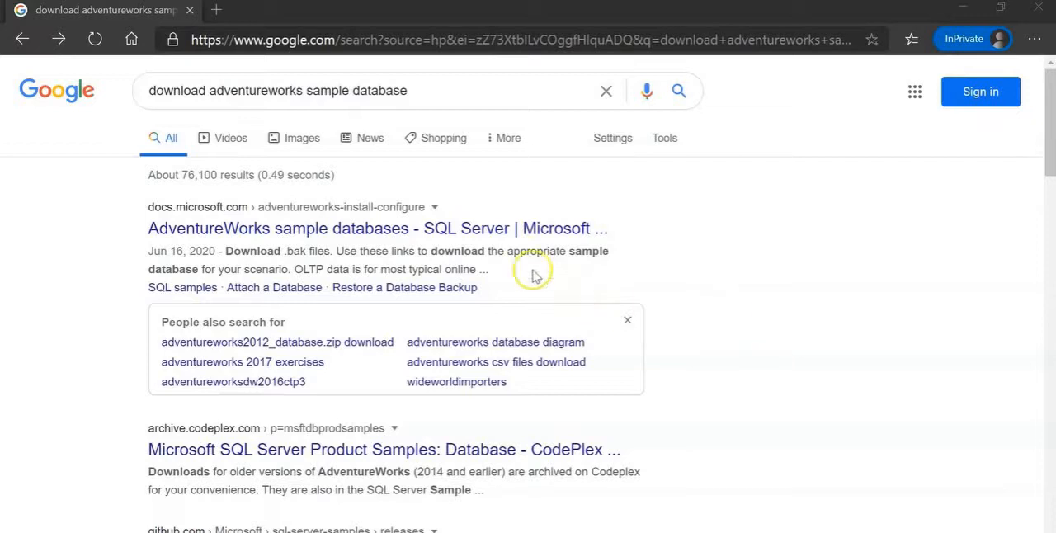
# Open Microsoft's AdventureWorks sample databases page from the search results and download the OLTP backup AdventureWorks2019.bak
pyautogui.click(420, 230)
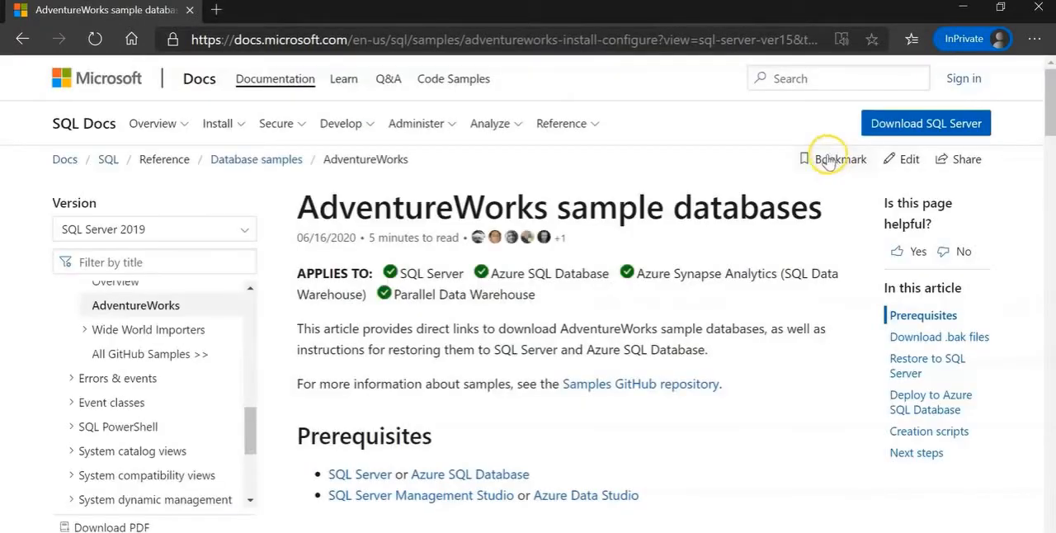
pyautogui.scroll(-5, 705, 268)
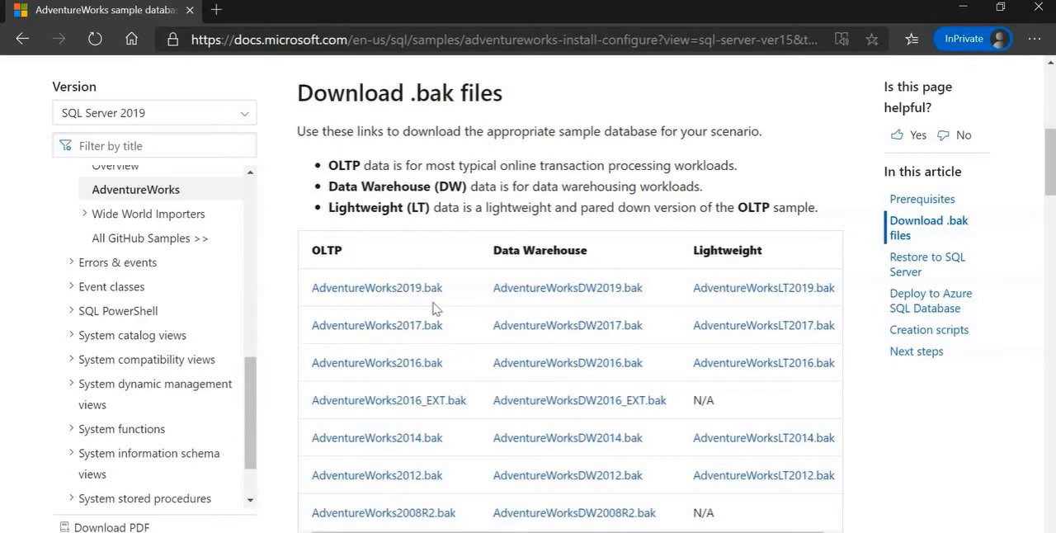
pyautogui.click(404, 299)
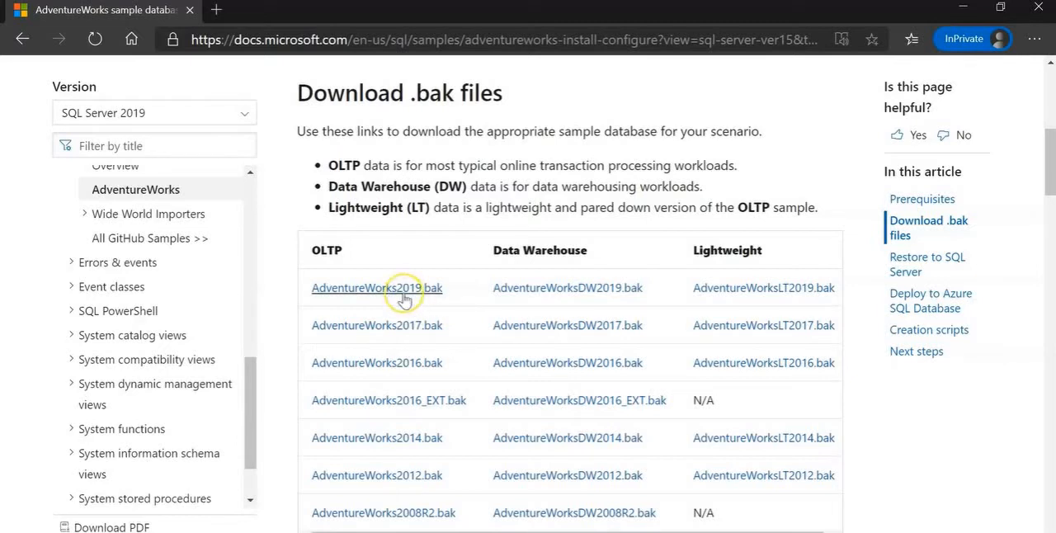
pyautogui.click(401, 296)
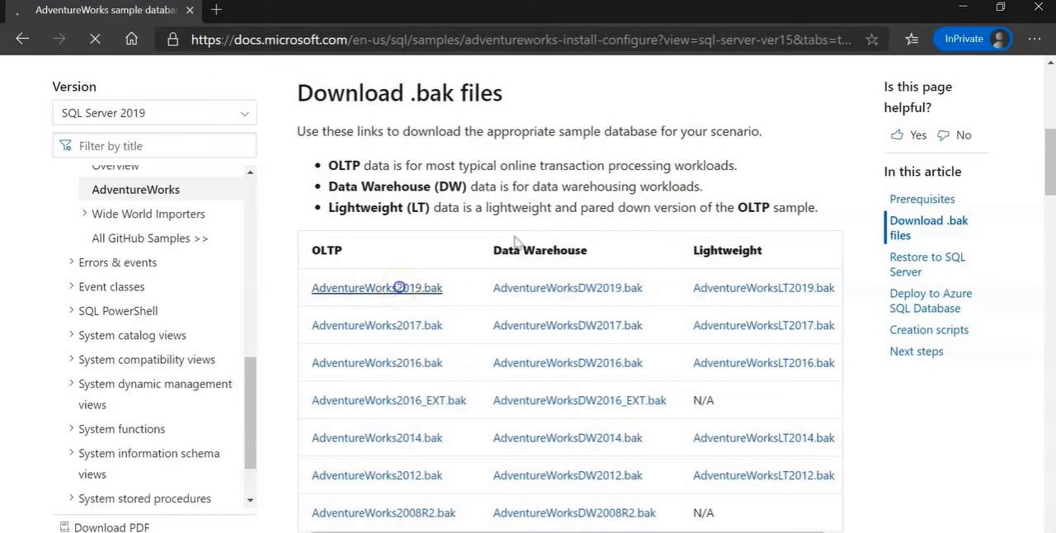
pyautogui.click(601, 218)
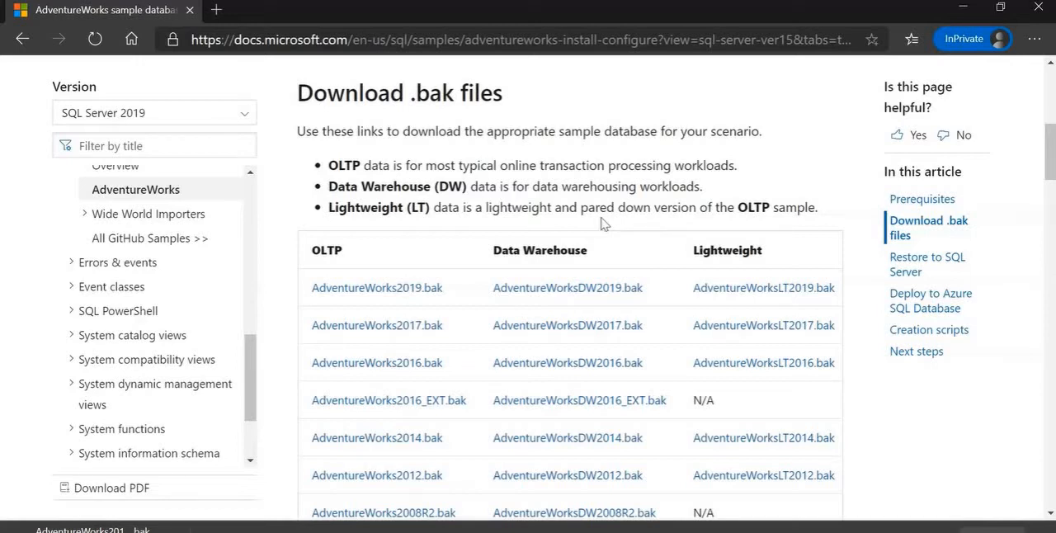
pyautogui.click(553, 226)
# Show the downloaded AdventureWorks backup file in its folder
pyautogui.click(175, 530)
pyautogui.click(172, 530)
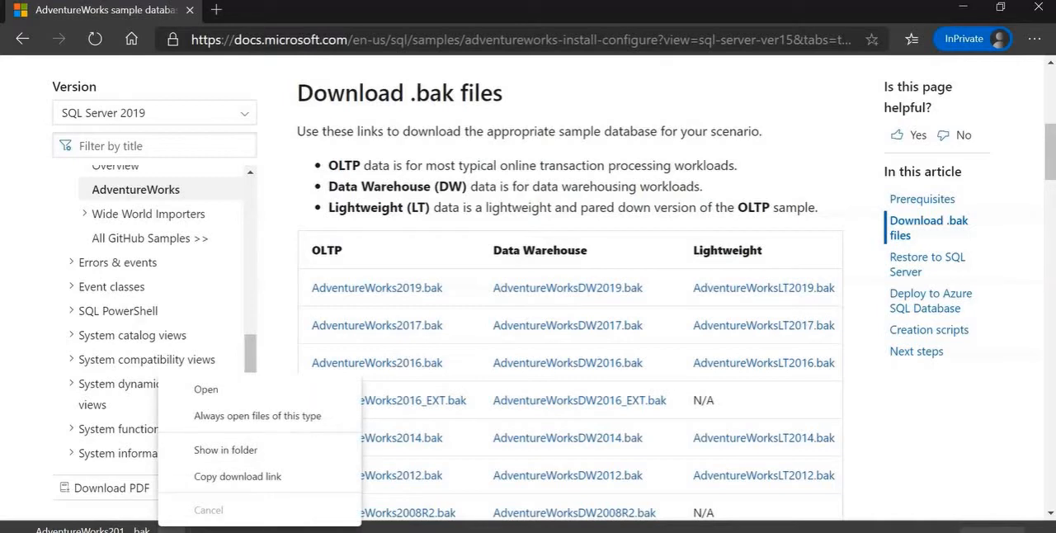
pyautogui.click(245, 452)
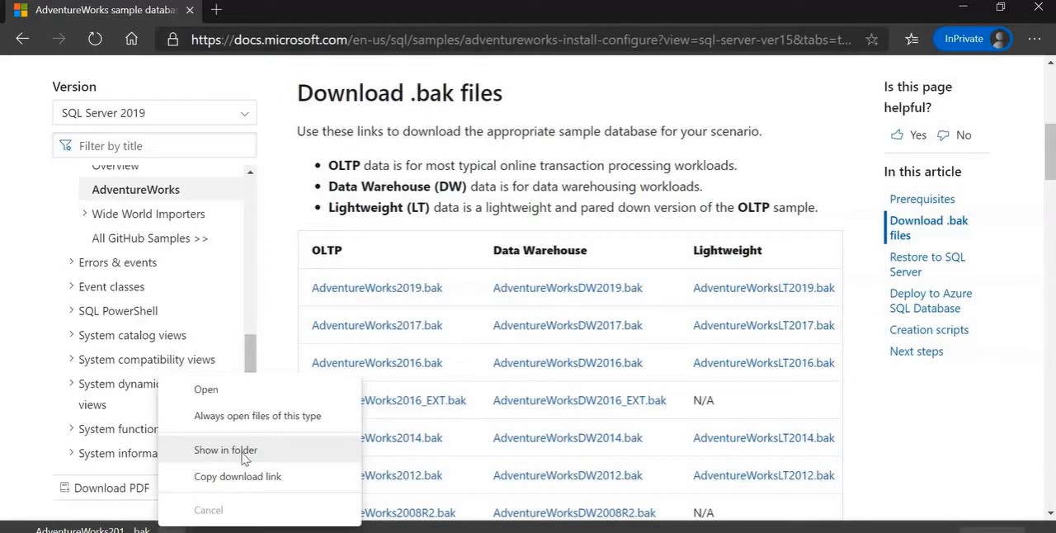
pyautogui.click(244, 450)
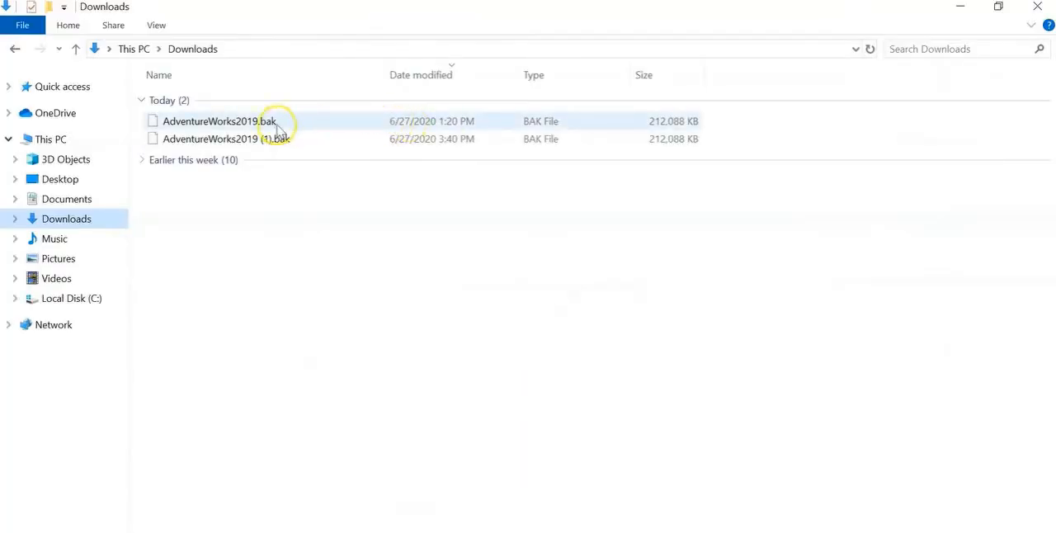
# Copy AdventureWorks2019.bak from the Downloads folder
pyautogui.click(278, 121)
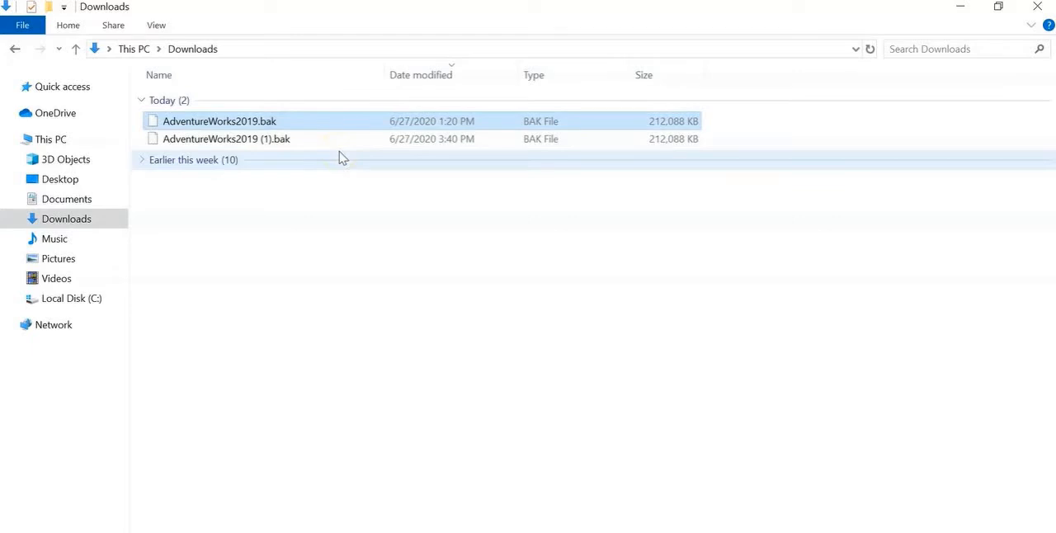
pyautogui.keyDown('ctrl'); pyautogui.click(245, 138); pyautogui.keyUp('ctrl')
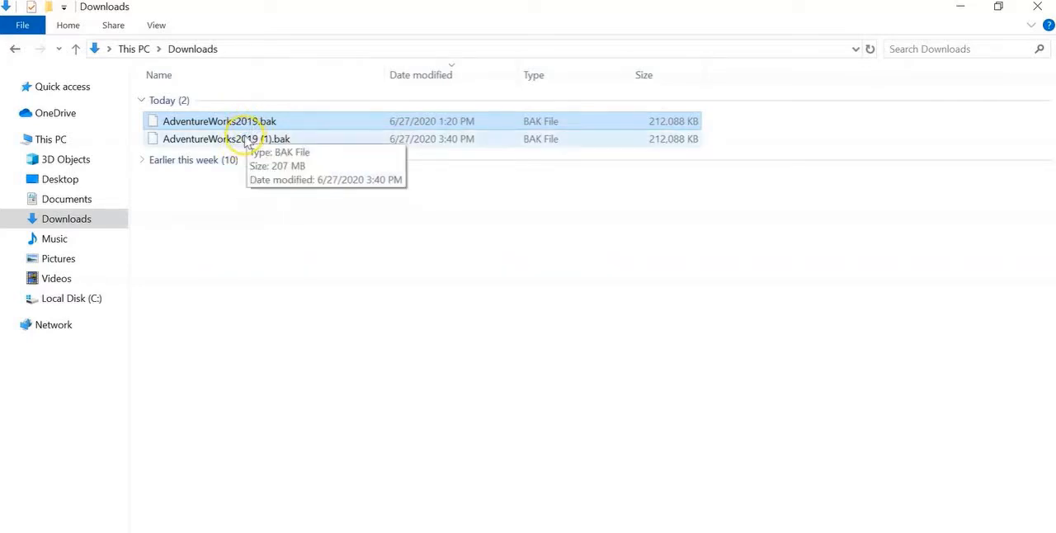
pyautogui.click(245, 141)
pyautogui.click(248, 123)
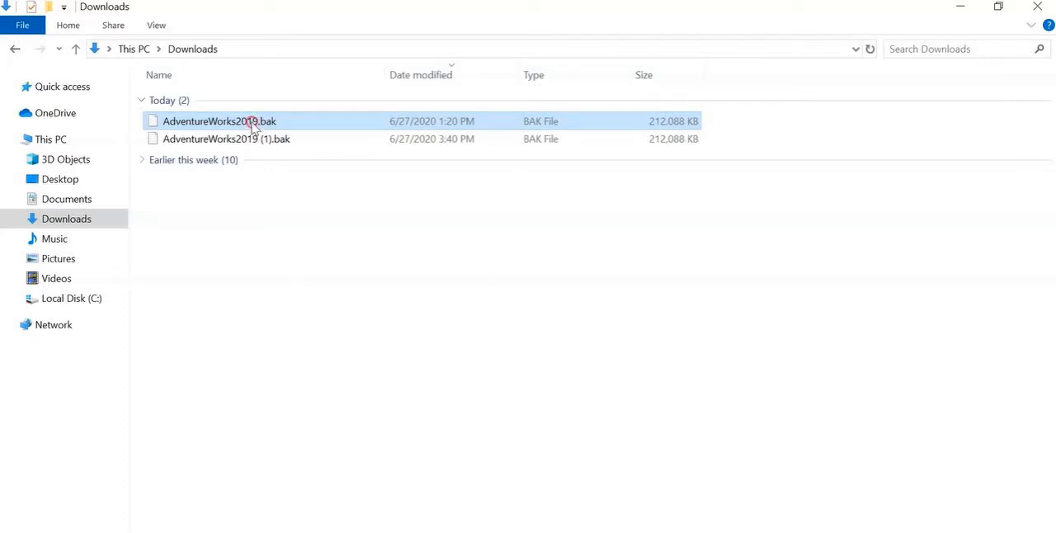
pyautogui.rightClick(252, 123)
pyautogui.click(281, 317)
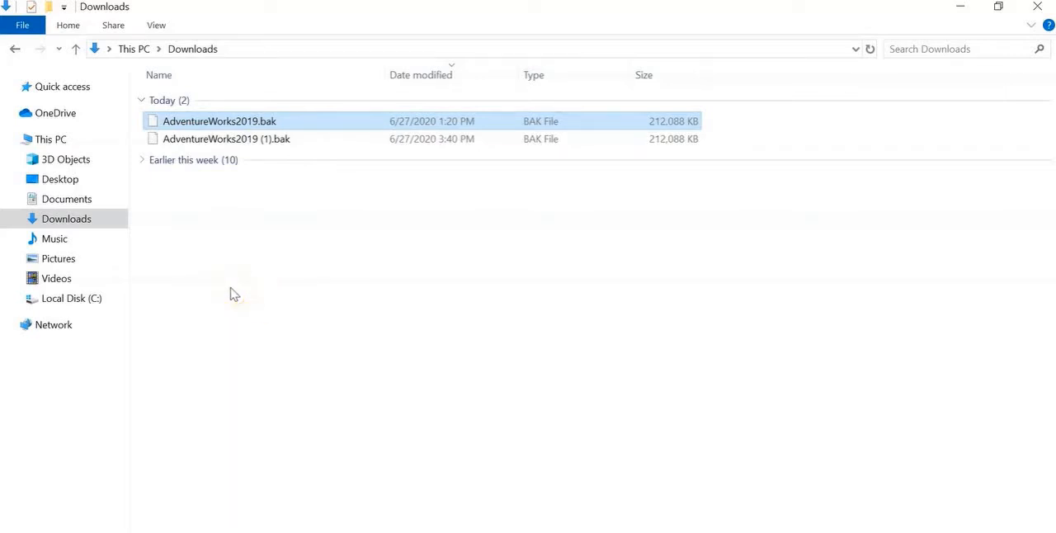
# Go to the Microsoft SQL Server folder inside Program Files on Local Disk (C:)
pyautogui.click(97, 305)
pyautogui.click(221, 227)
pyautogui.click(273, 140)
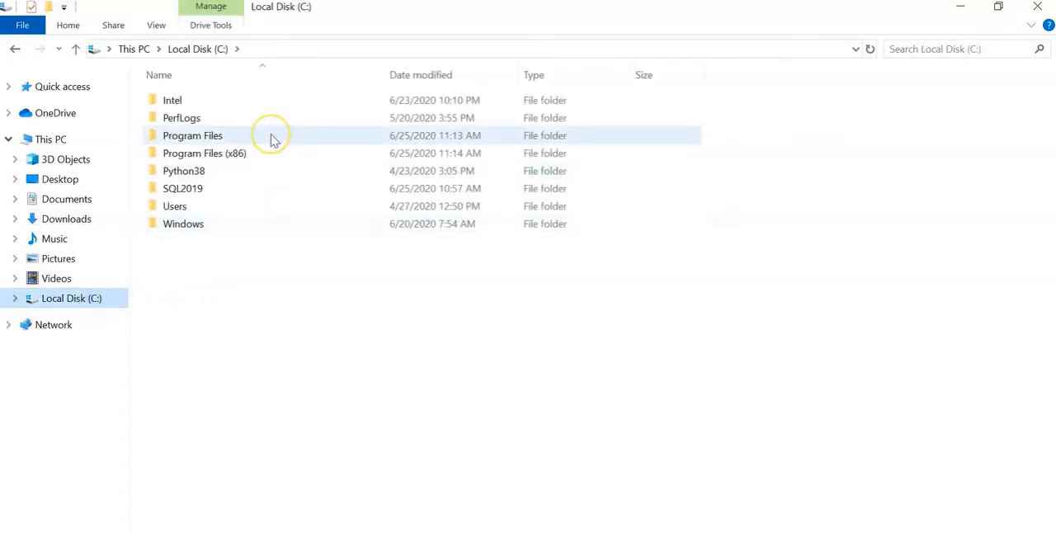
pyautogui.doubleClick(273, 140)
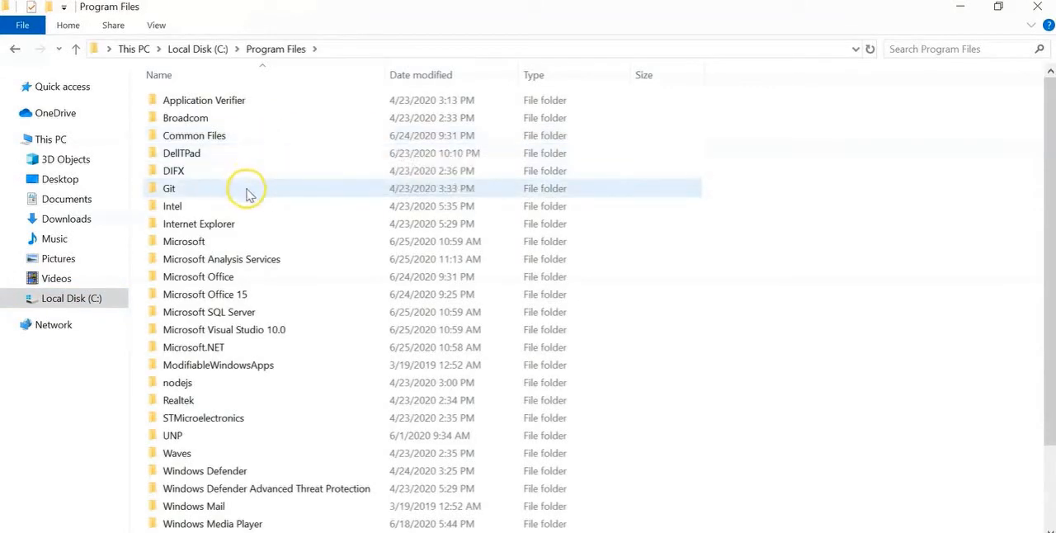
pyautogui.scroll(-1, 247, 193)
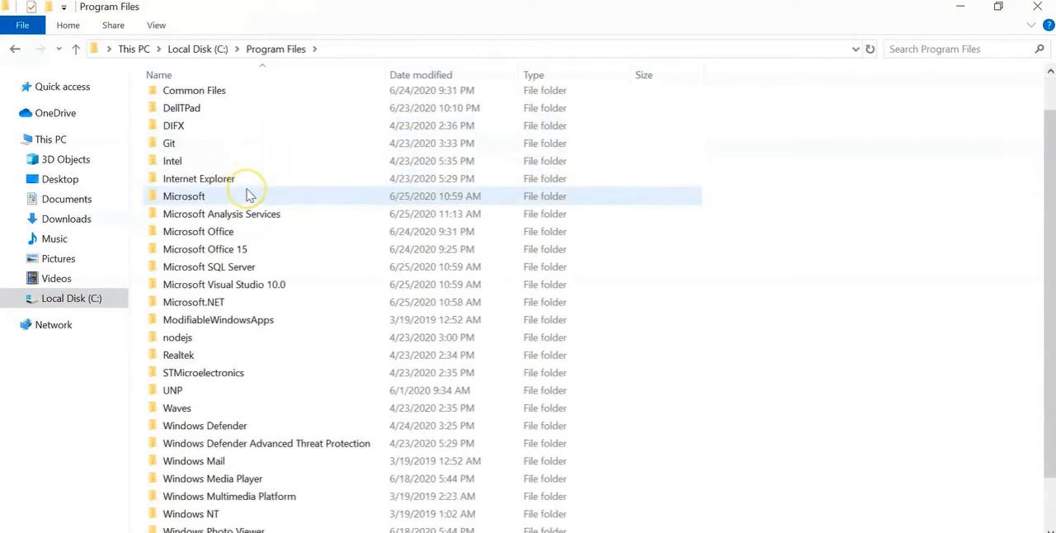
pyautogui.doubleClick(245, 270)
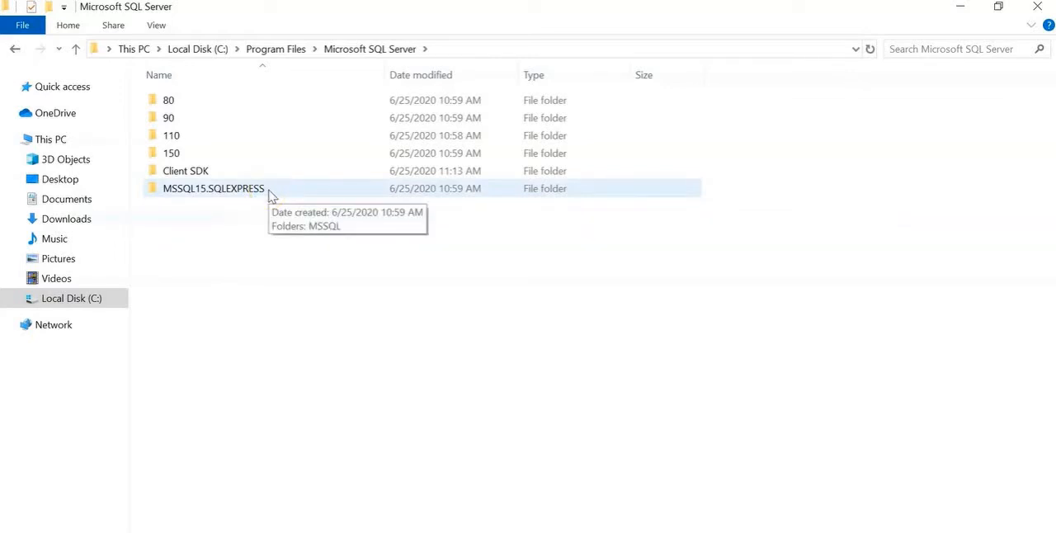
# Paste the copied backup file into the Backup folder under MSSQL15.SQLEXPRESS\MSSQL
pyautogui.doubleClick(223, 193)
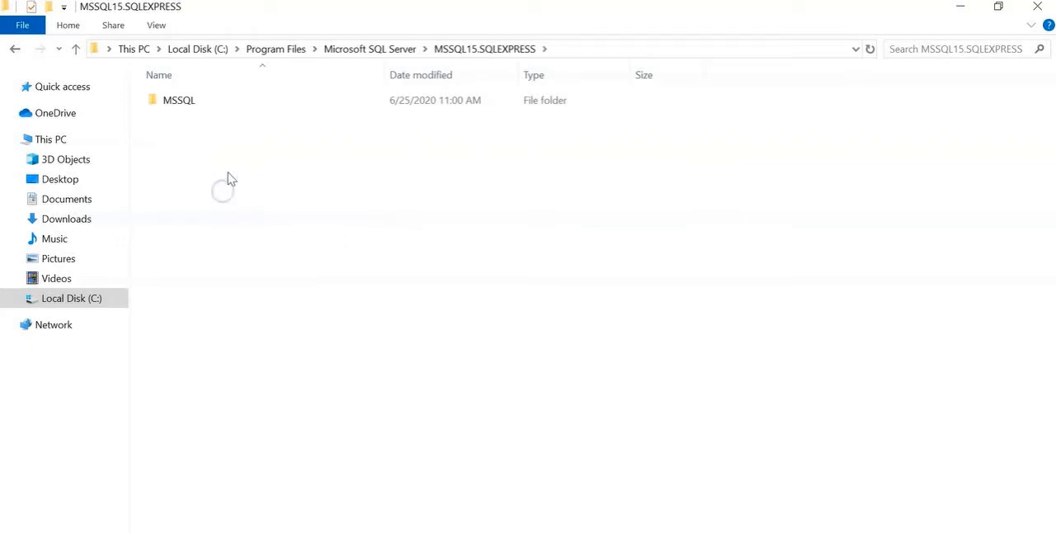
pyautogui.click(237, 103)
pyautogui.doubleClick(237, 101)
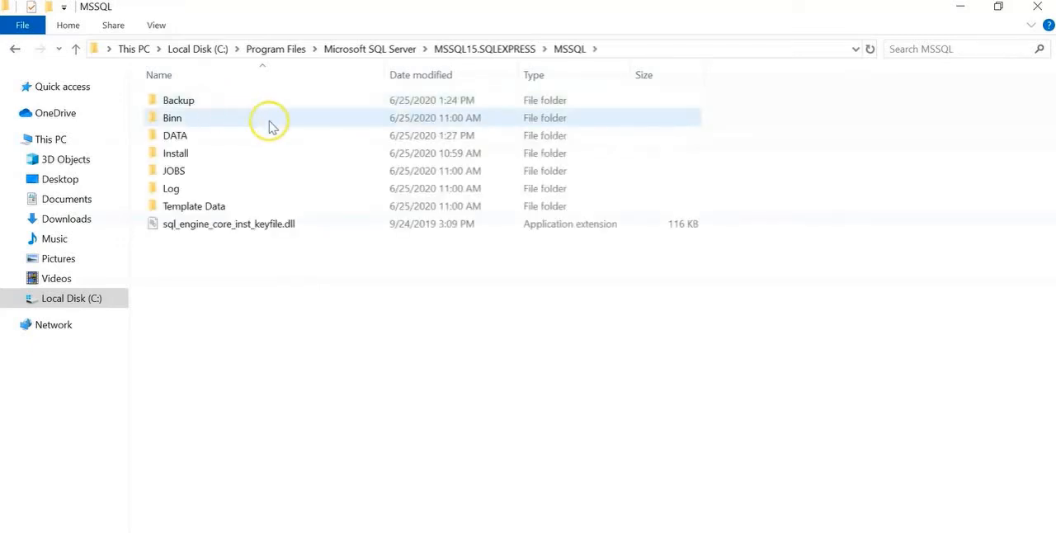
pyautogui.click(219, 102)
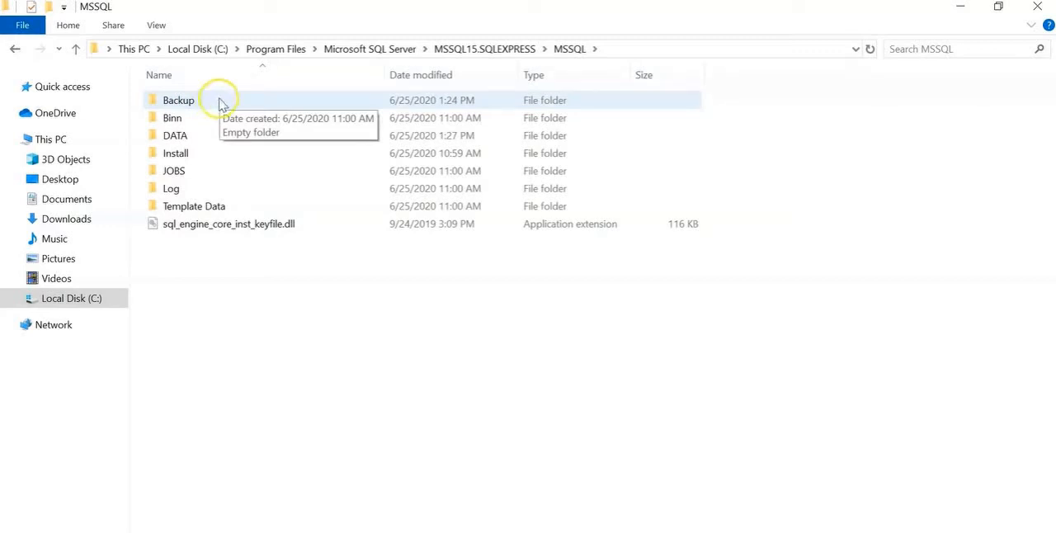
pyautogui.doubleClick(219, 102)
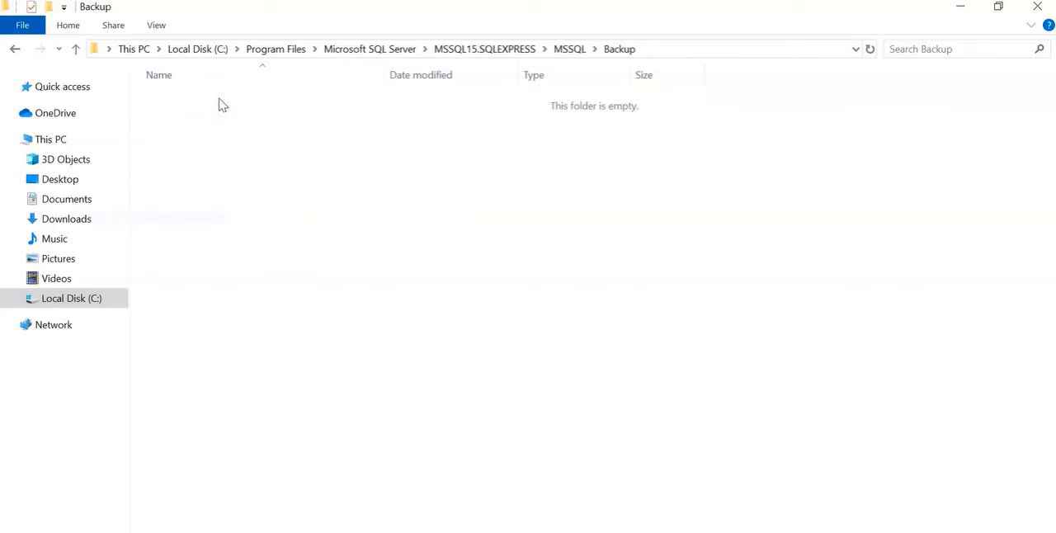
pyautogui.rightClick(219, 103)
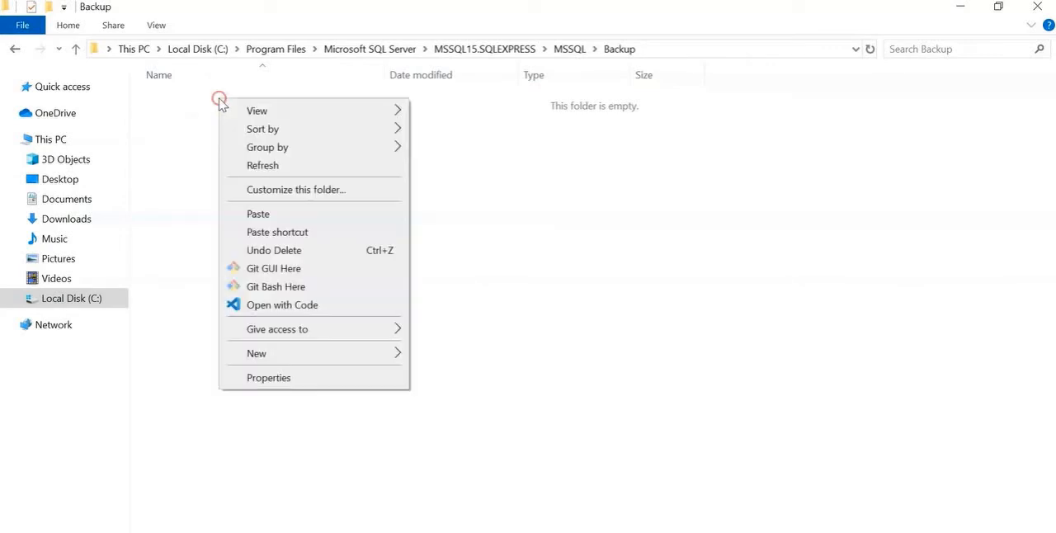
pyautogui.click(254, 213)
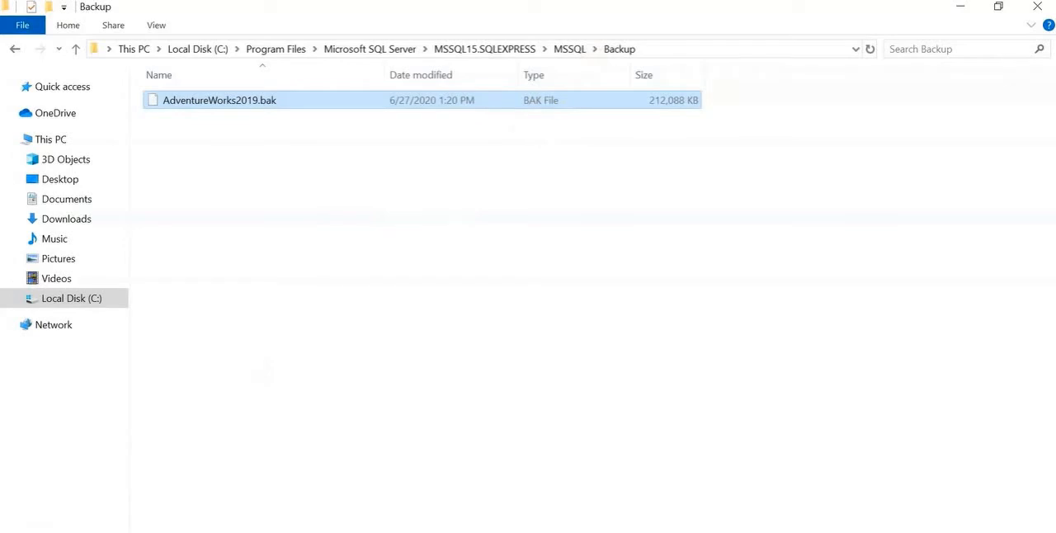
# Search Windows for "sql" and pin Microsoft SQL Server Management Studio 18 to the taskbar
pyautogui.press('super')
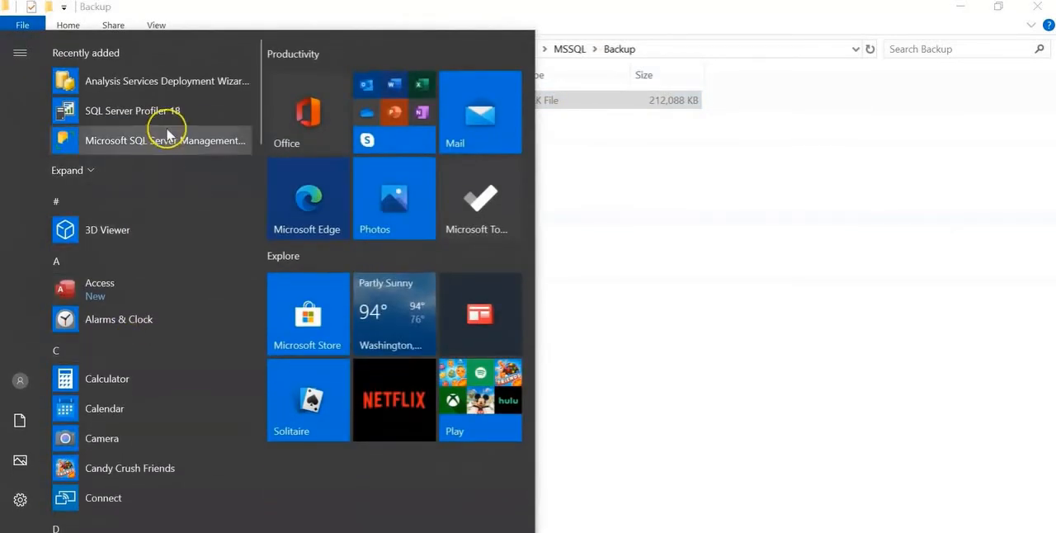
pyautogui.press('super+s')
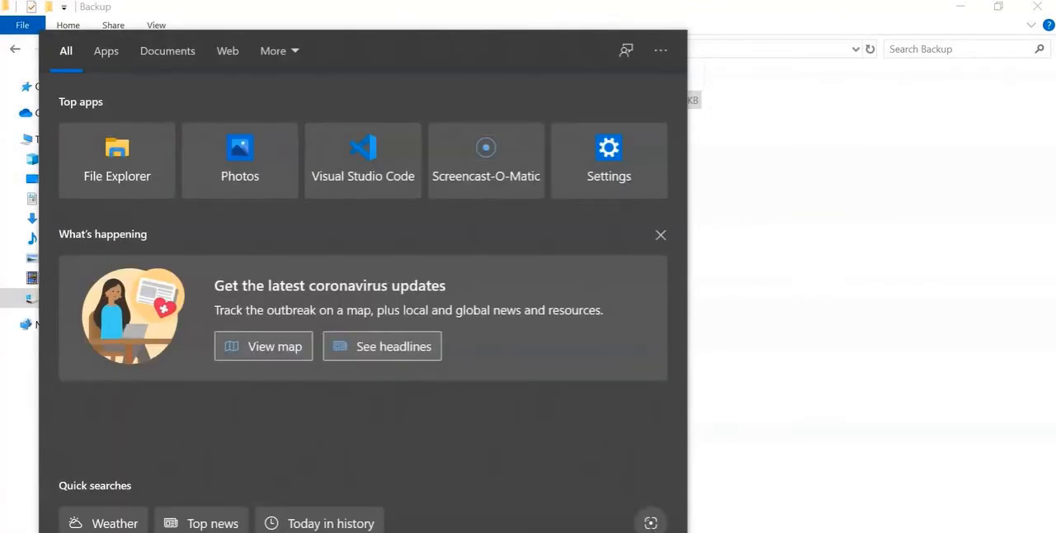
pyautogui.write('sql')
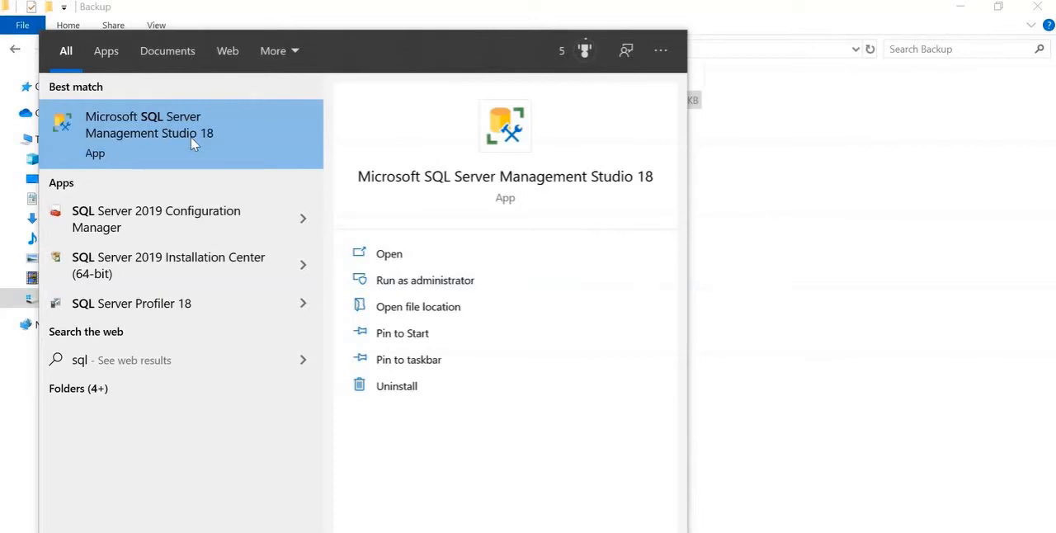
pyautogui.rightClick(193, 144)
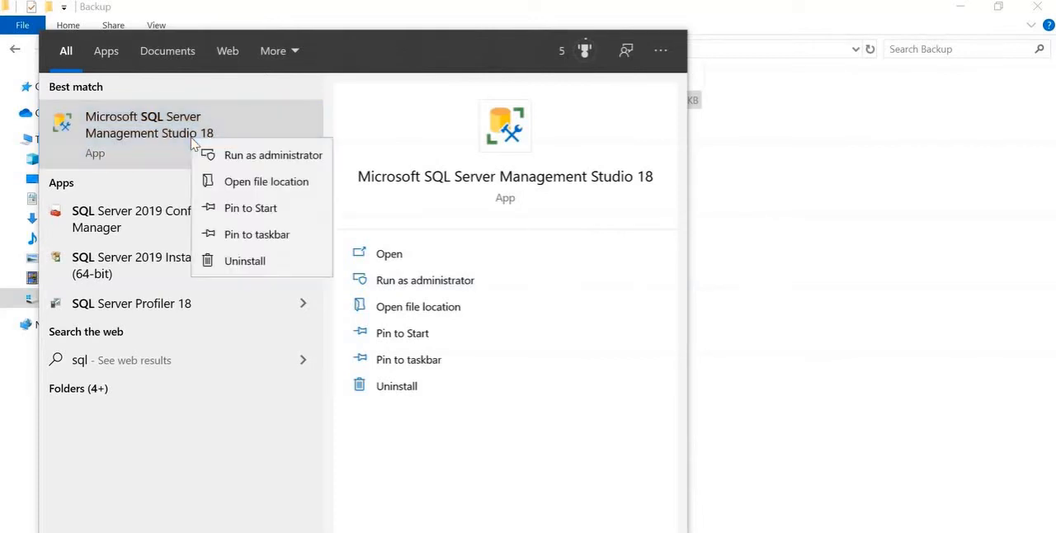
pyautogui.click(244, 235)
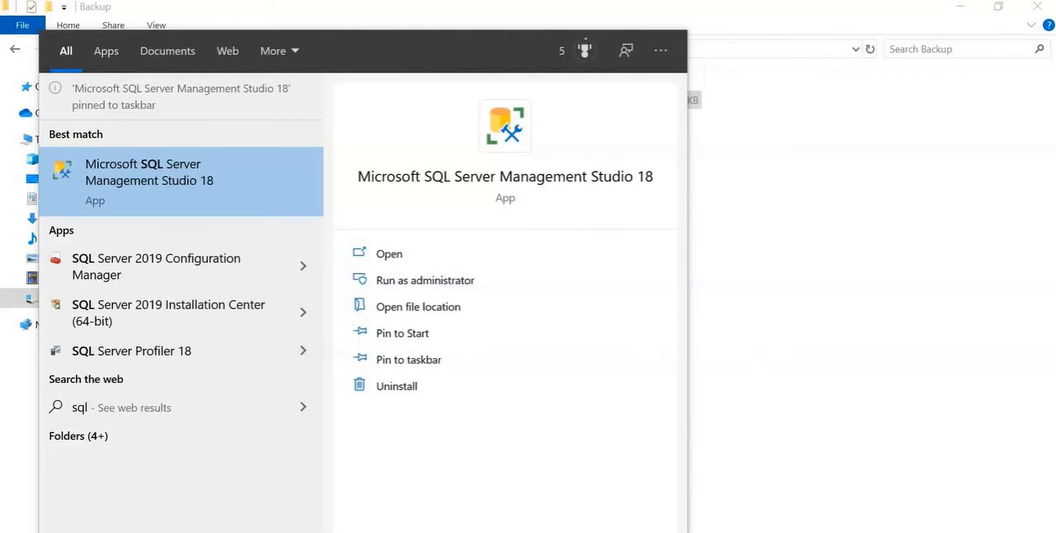
# Launch SQL Server Management Studio 18 and connect to the SQLEXPRESS database engine with Windows Authentication
pyautogui.click(230, 180)
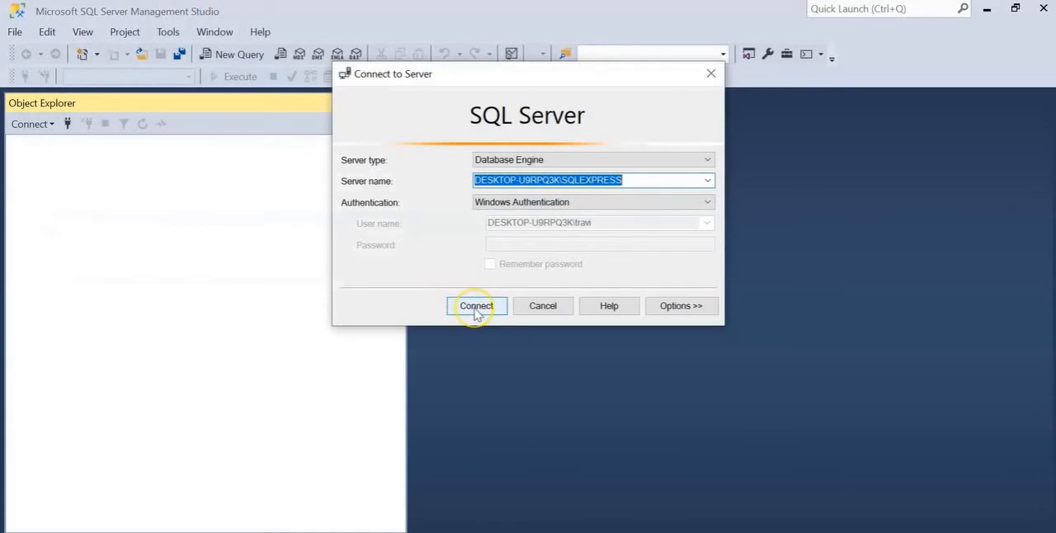
pyautogui.click(477, 307)
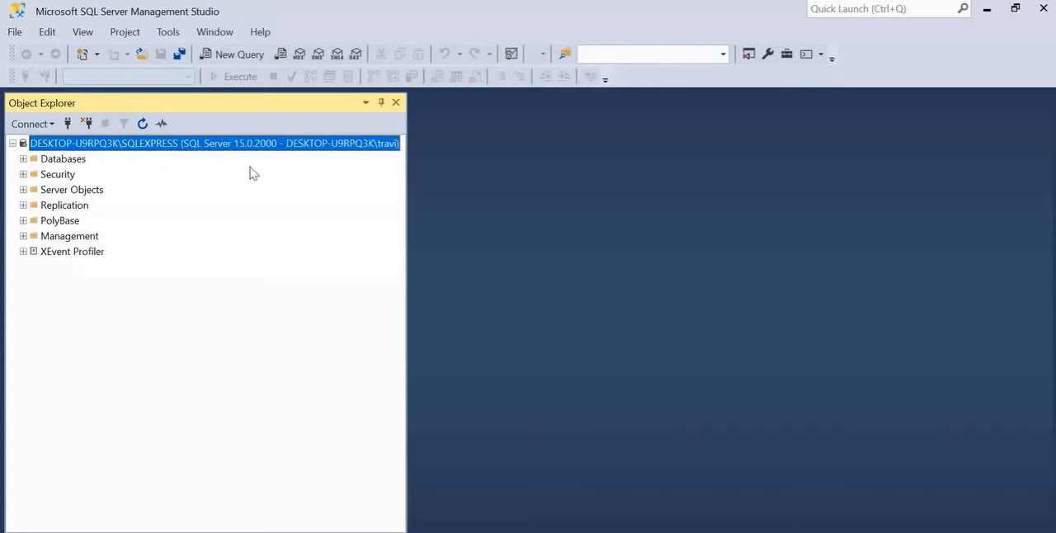
# Open the Restore Database dialog for the server's Databases folder and set the restore source to Device
pyautogui.click(71, 162)
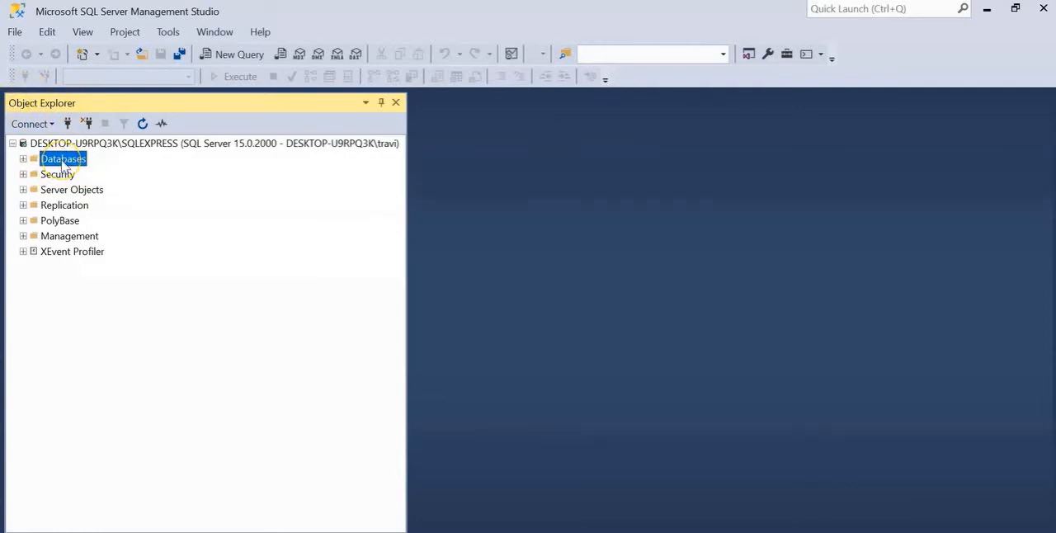
pyautogui.rightClick(63, 164)
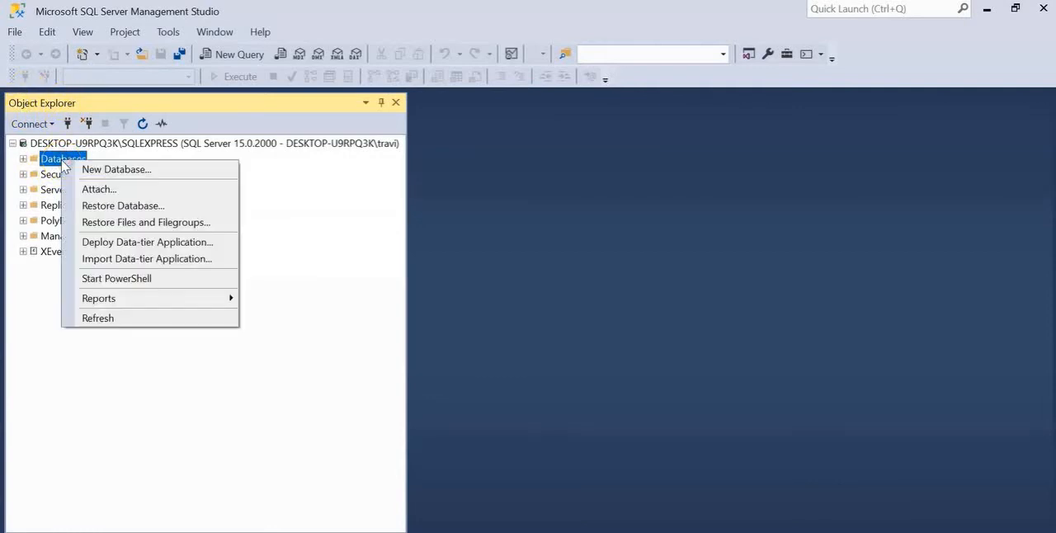
pyautogui.click(106, 208)
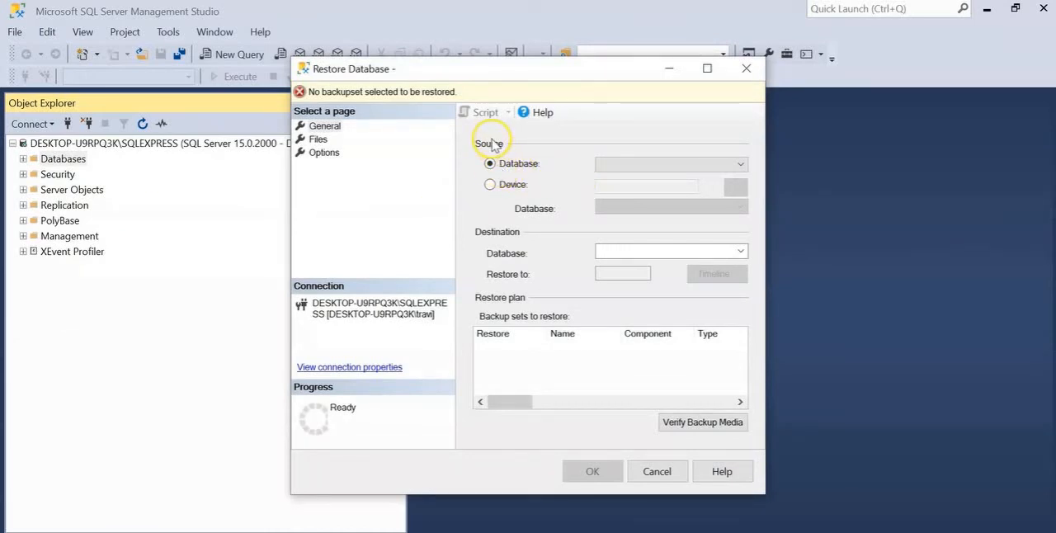
pyautogui.click(490, 185)
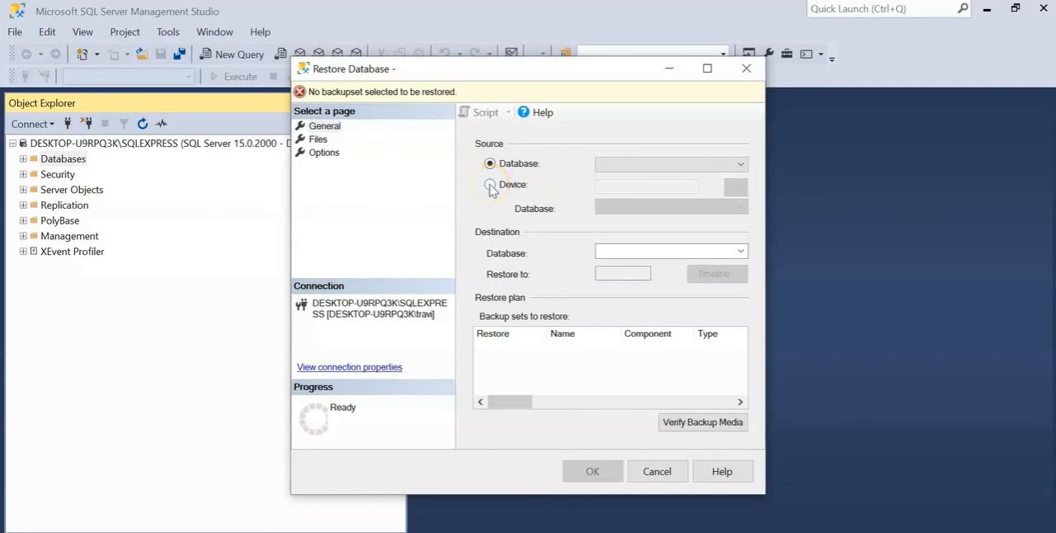
pyautogui.click(490, 185)
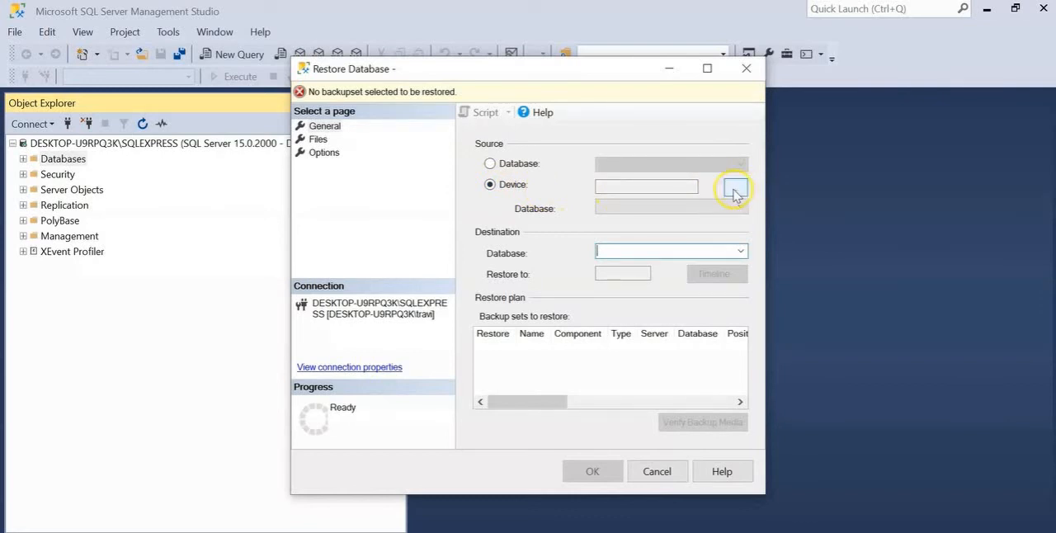
# Choose AdventureWorks2019.bak from the MSSQL15.SQLEXPRESS Backup folder as the backup device, with File as the media type
pyautogui.click(737, 189)
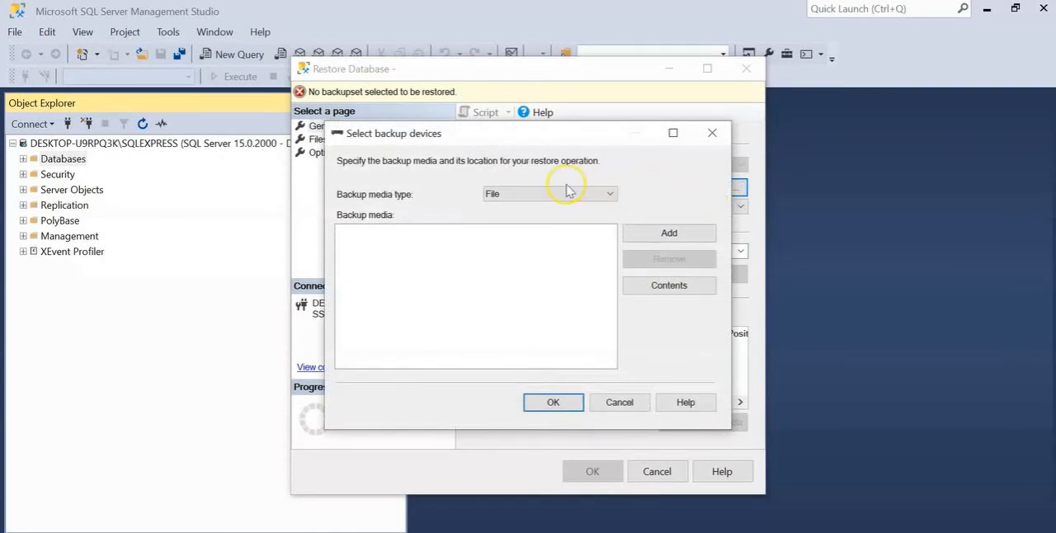
pyautogui.click(610, 196)
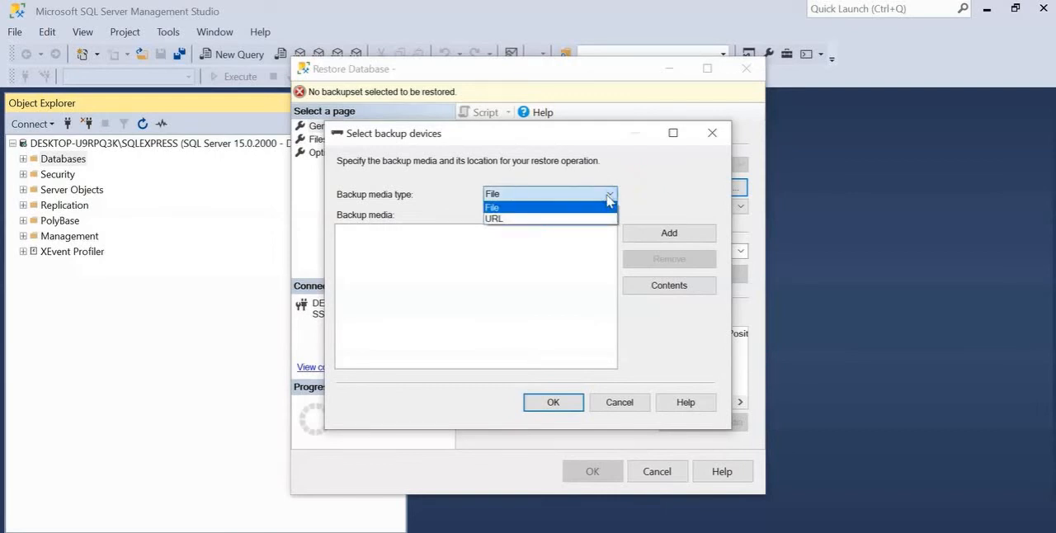
pyautogui.click(604, 197)
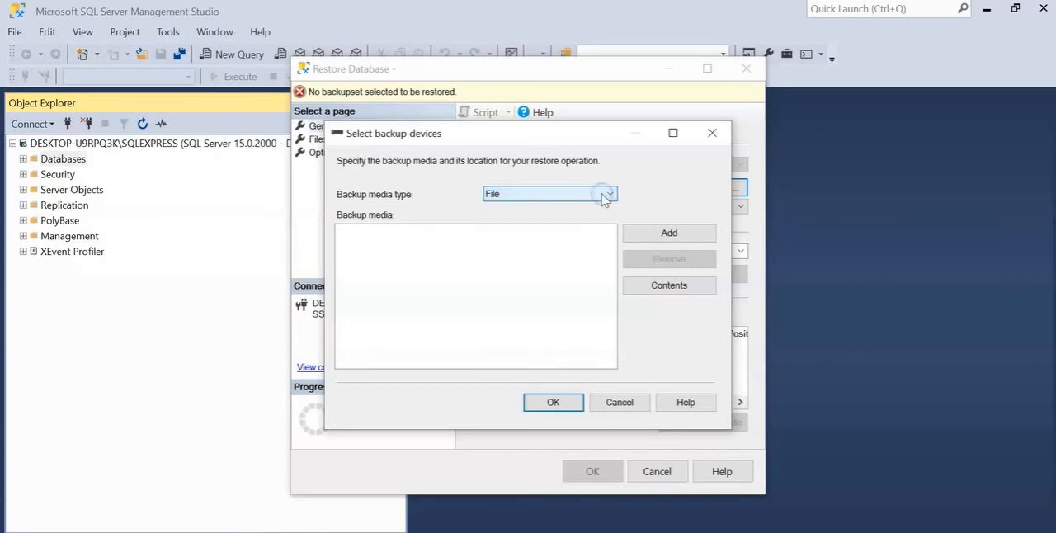
pyautogui.click(669, 234)
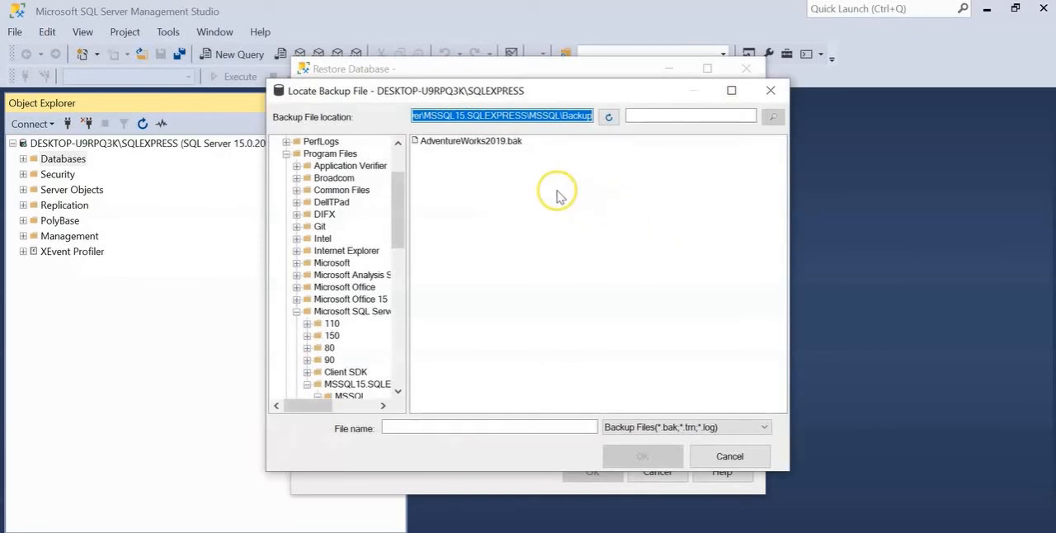
pyautogui.click(513, 144)
pyautogui.click(644, 457)
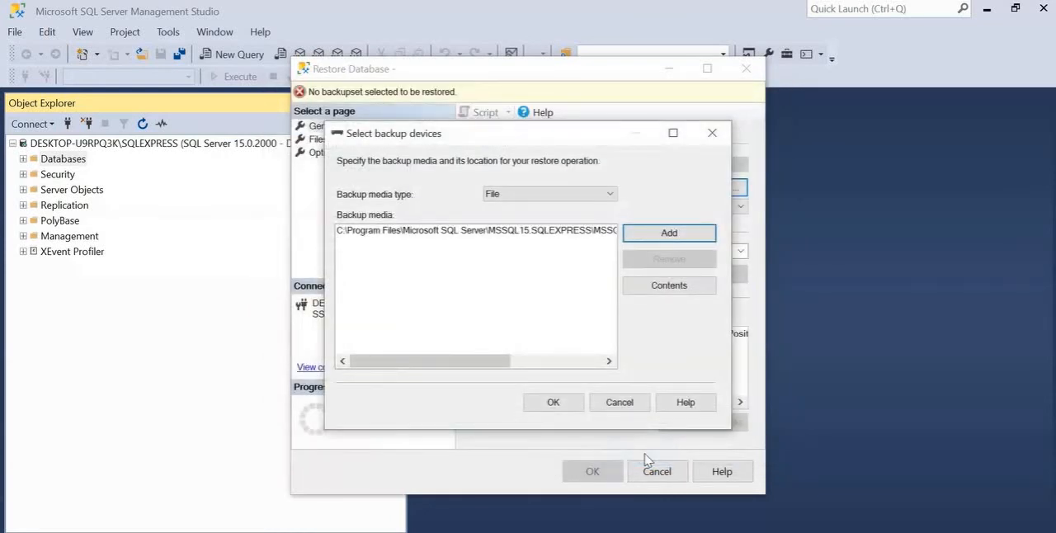
pyautogui.click(558, 402)
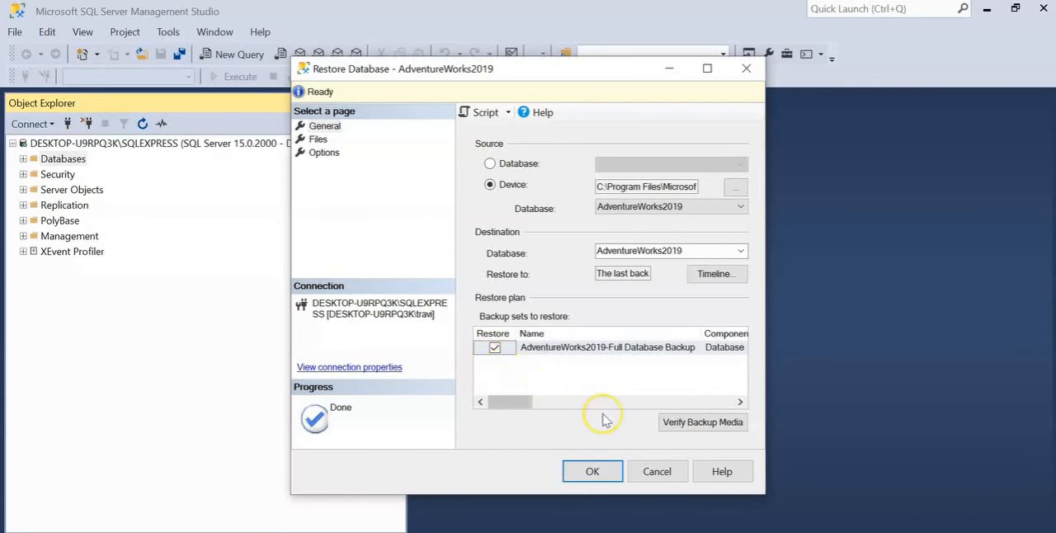
# Run the AdventureWorks2019 restore and expand the Databases folder in Object Explorer
pyautogui.click(592, 473)
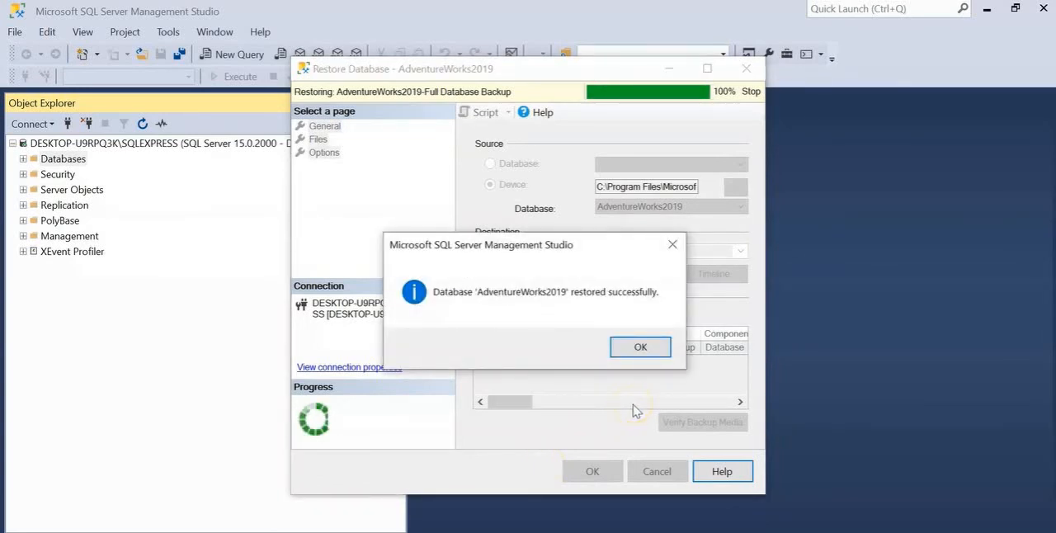
pyautogui.click(638, 350)
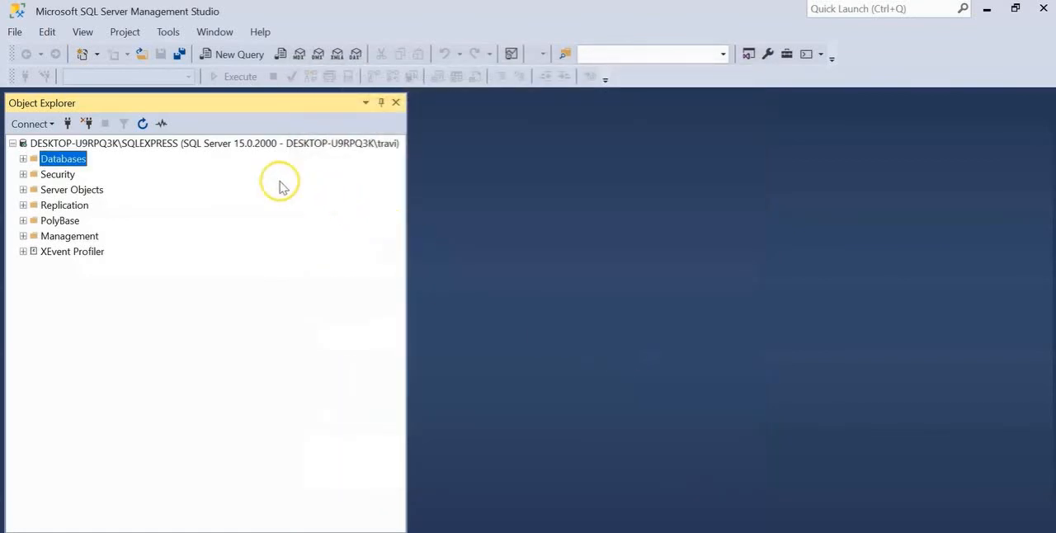
pyautogui.click(23, 160)
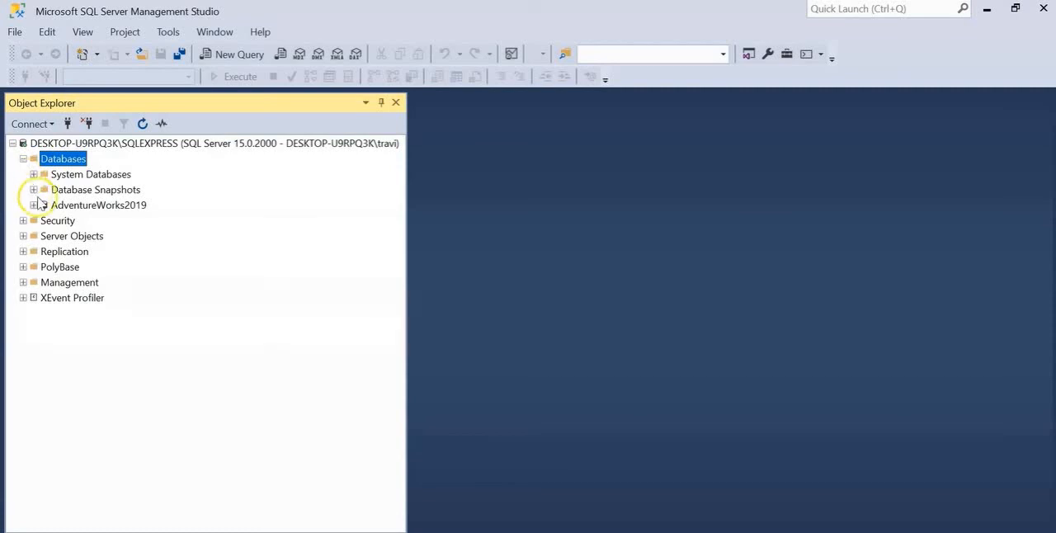